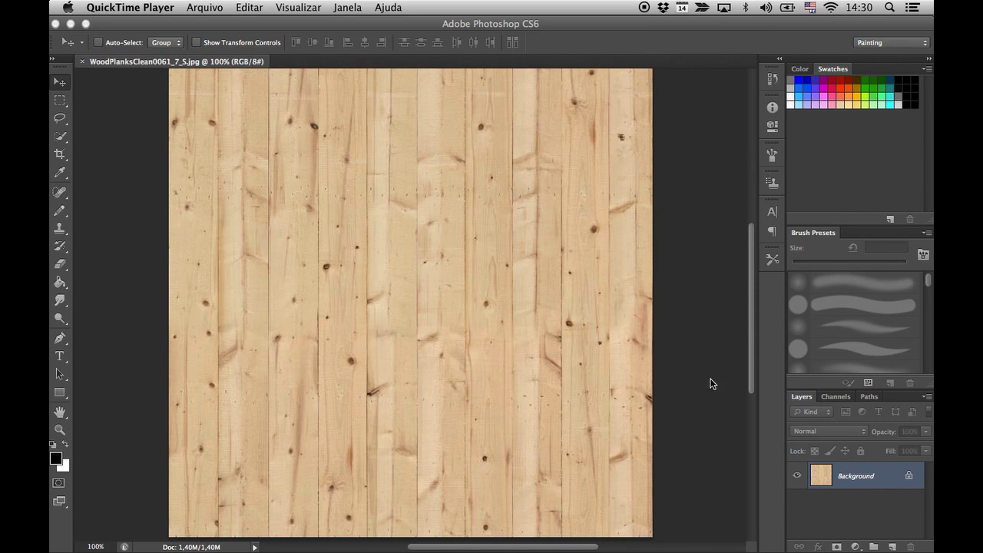
Duplicate the Background layer and rename the copy "Madeira cor".
click(856, 477)
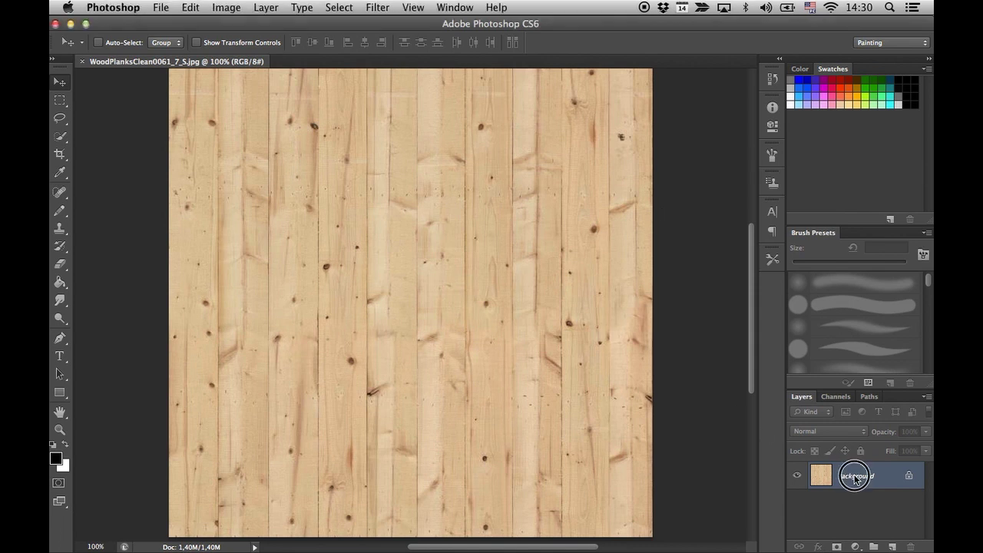
click(865, 477)
drag(865, 478, 893, 546)
click(857, 479)
double_click(858, 478)
text(Madeira cor)
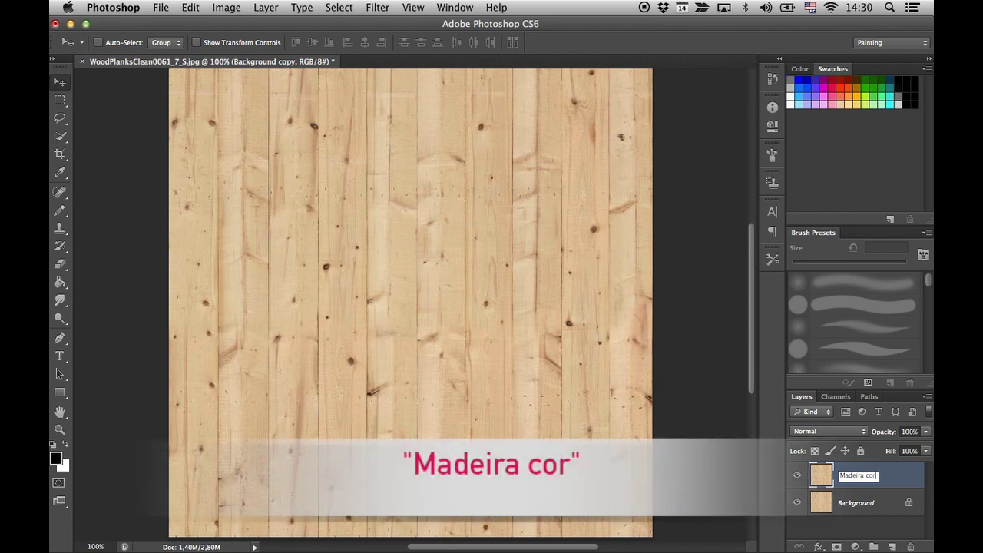
key(Return)
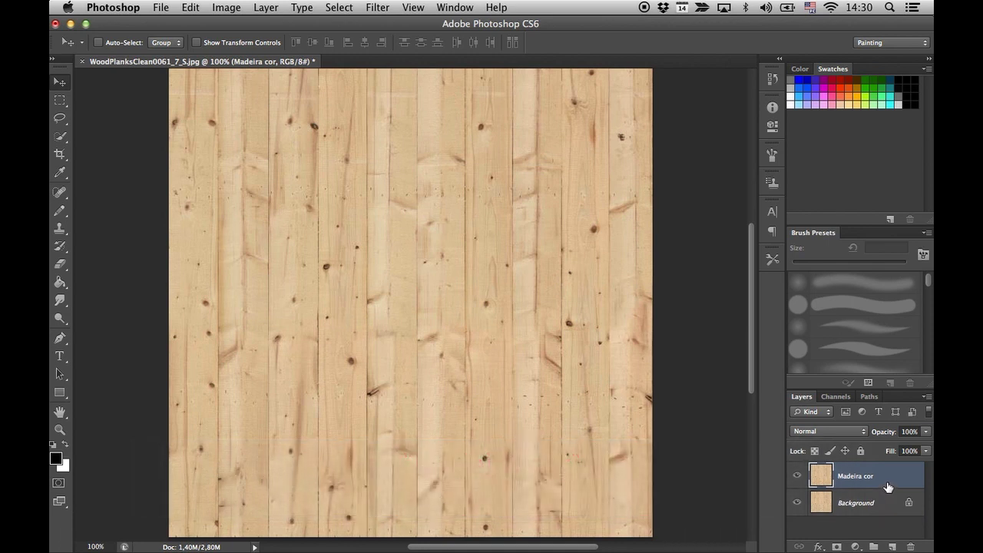
Duplicate the Madeira cor layer and rename the copy "Madeira brilho".
drag(885, 482, 893, 547)
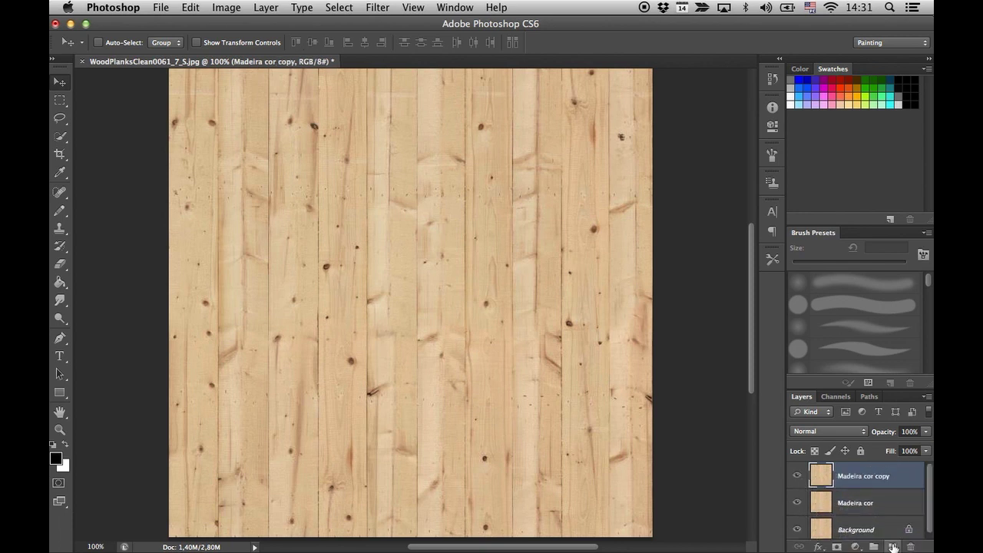
double_click(863, 477)
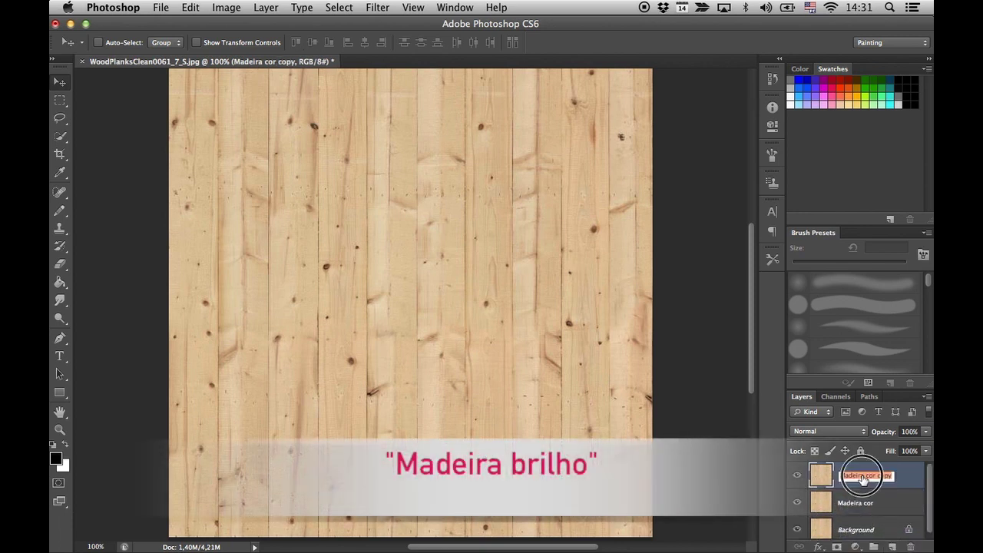
click(866, 476)
drag(865, 475, 904, 476)
text(brilh)
key(Return)
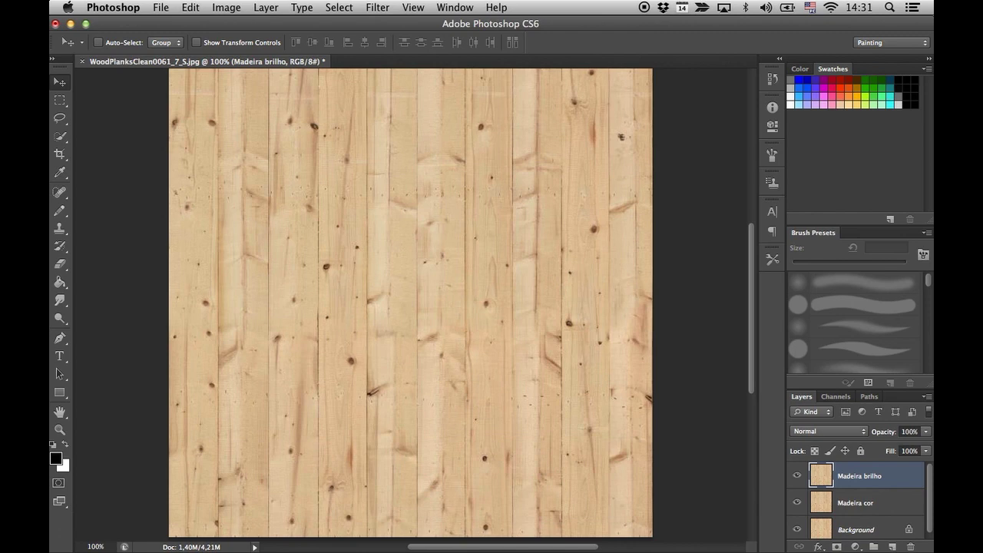
Desaturate the Madeira brilho layer.
click(227, 8)
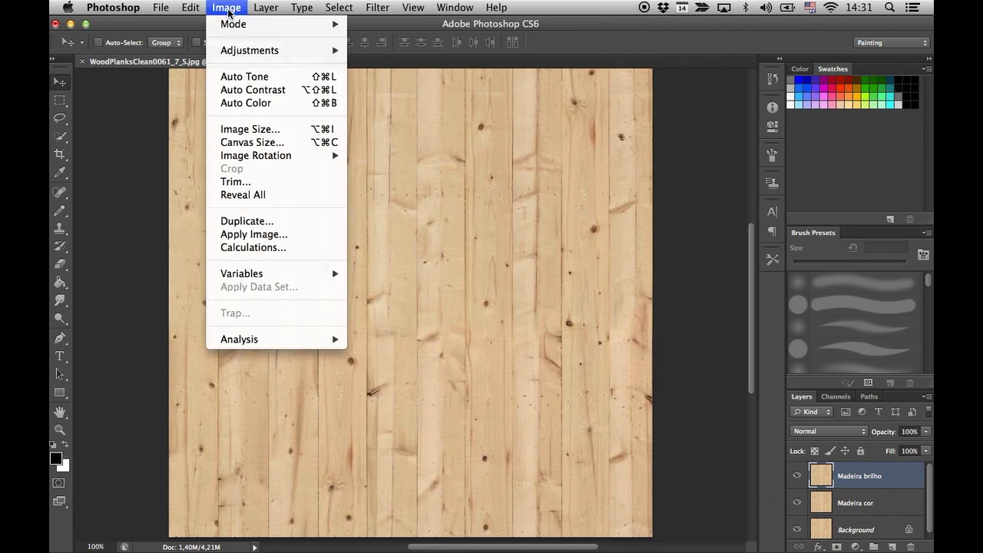
mouse_move(238, 52)
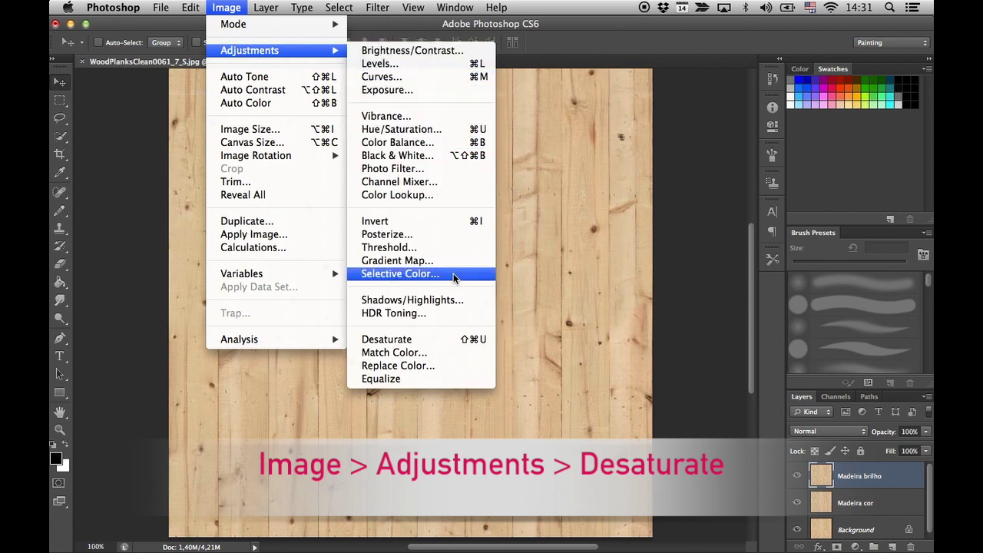
click(447, 341)
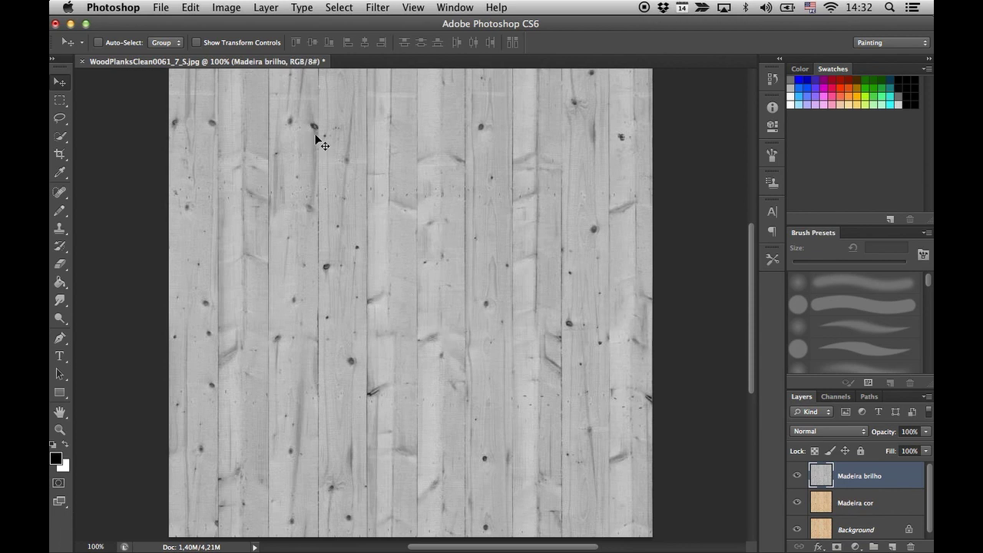
Apply Shadows/Highlights to the Madeira brilho layer with shadows at 1% and highlights at 100%.
click(233, 9)
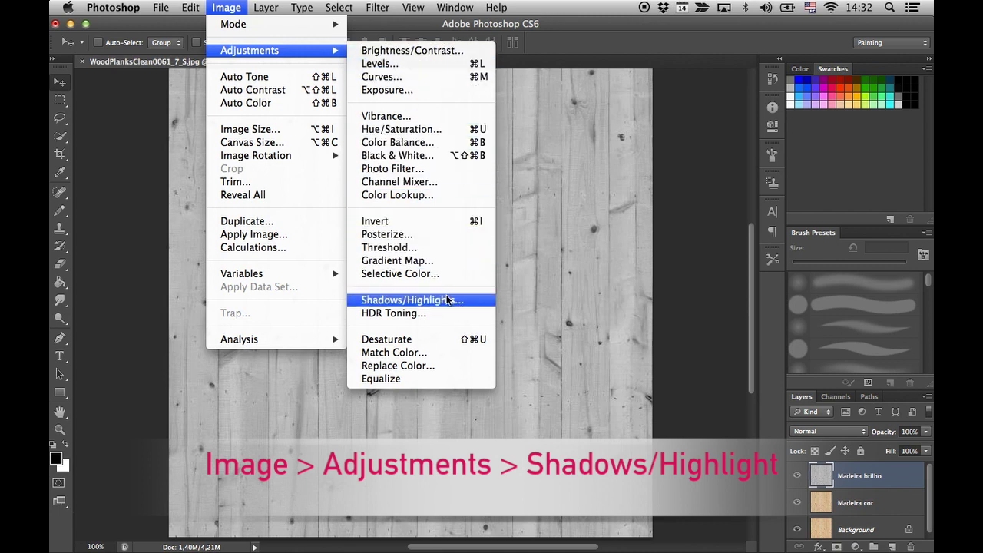
click(461, 299)
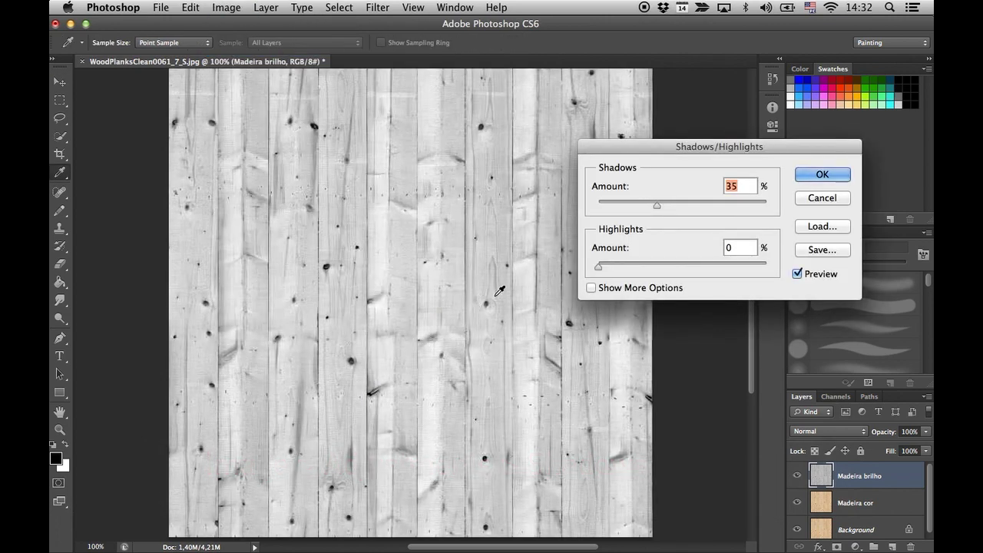
drag(657, 205, 604, 229)
drag(600, 265, 771, 266)
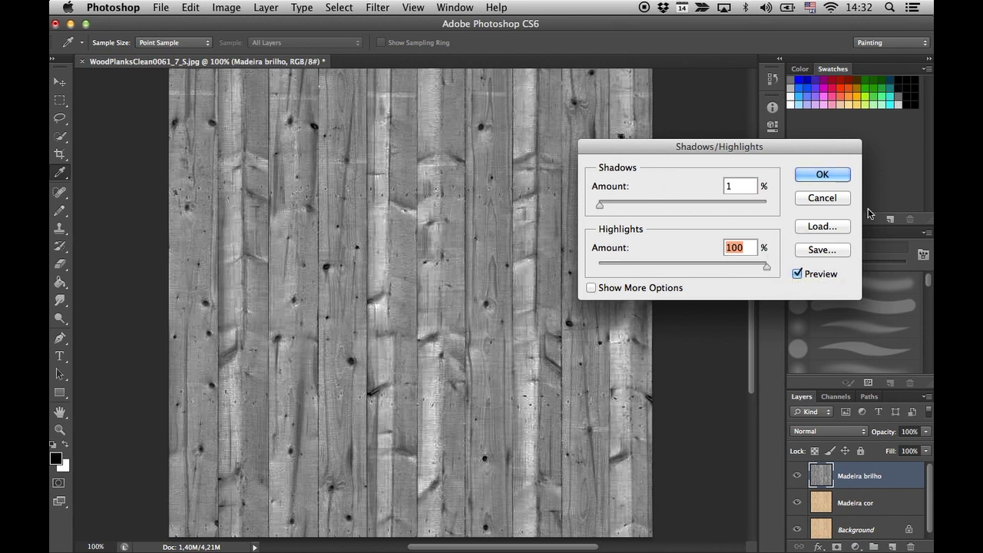
click(821, 173)
key(v)
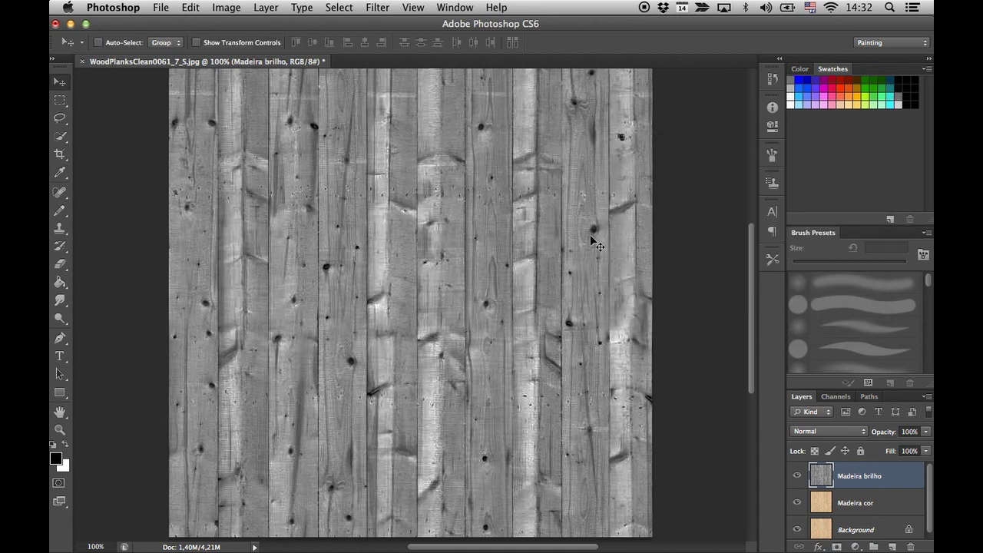
Try a Levels adjustment on the Madeira brilho layer with midtones at 0,38 and white input at 208, and cancel it.
click(227, 10)
mouse_move(277, 51)
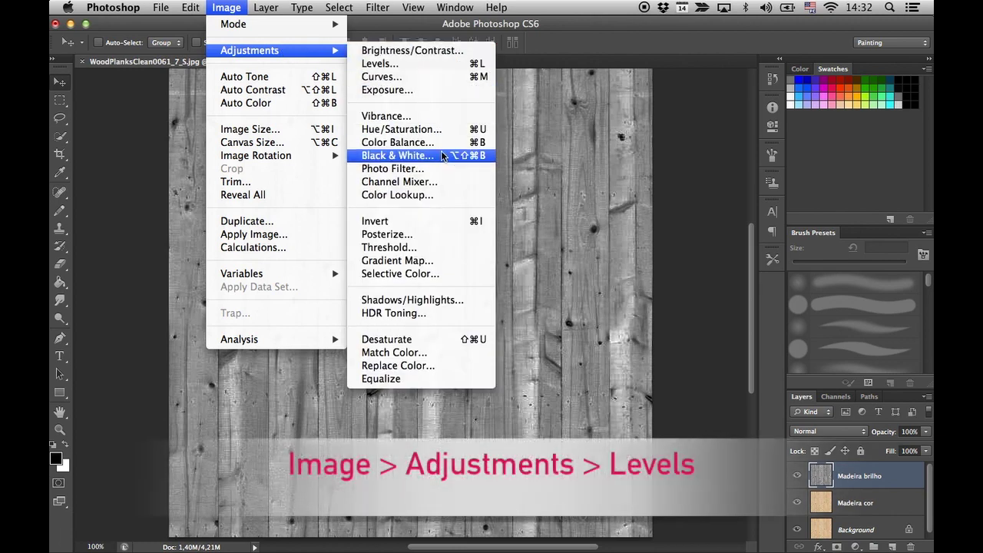
click(456, 66)
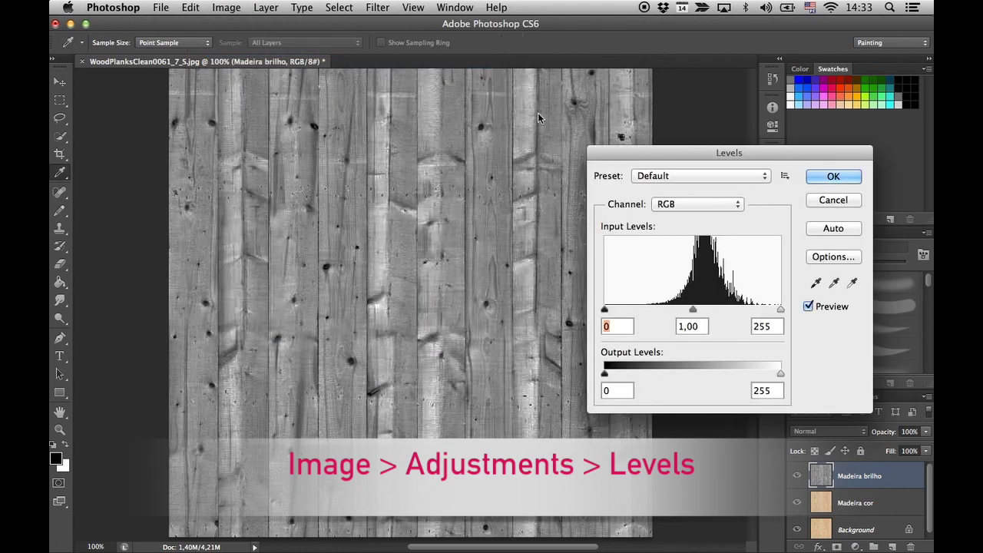
drag(695, 310, 717, 310)
drag(780, 310, 714, 310)
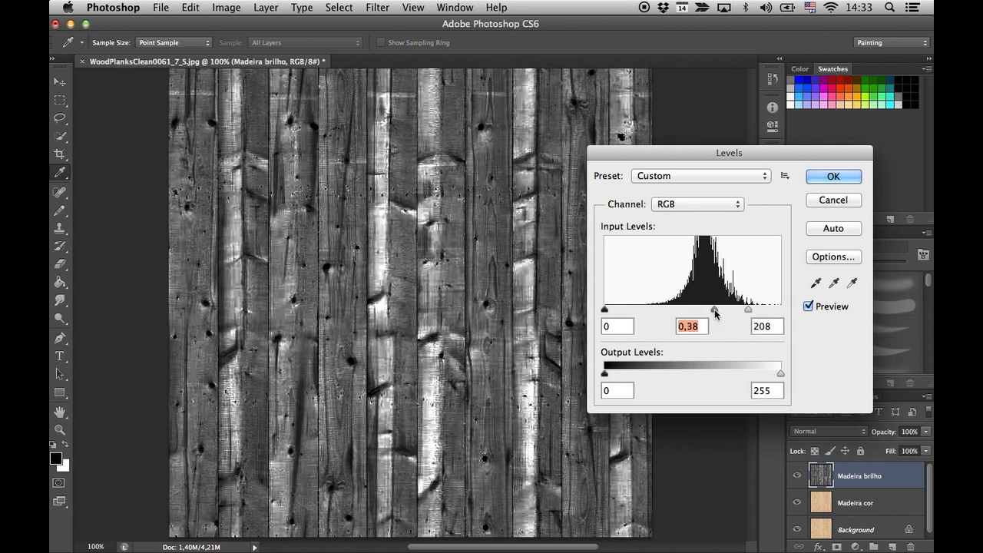
click(834, 201)
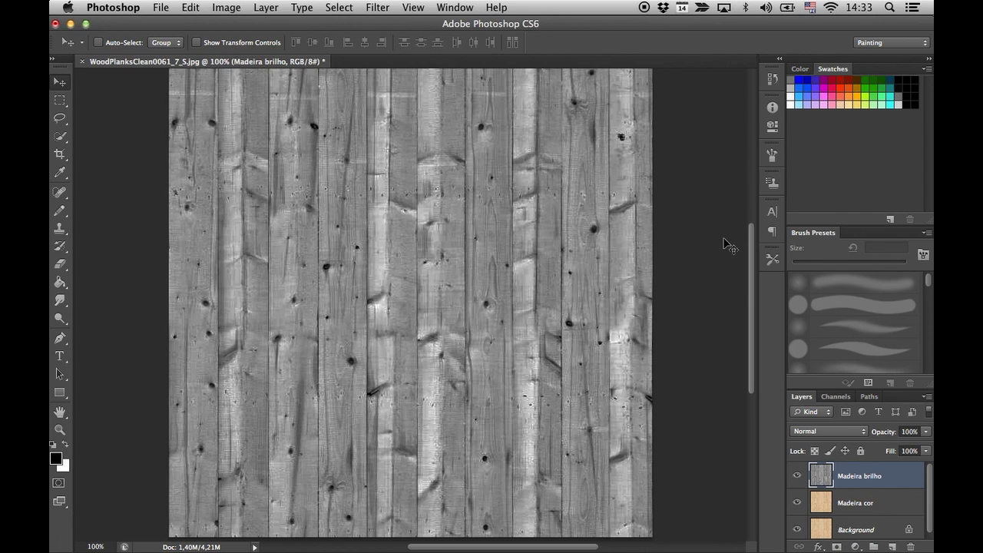
Duplicate the Madeira cor layer, move the copy above Madeira brilho and rename it "Madeira relevo".
click(872, 503)
drag(873, 504, 891, 547)
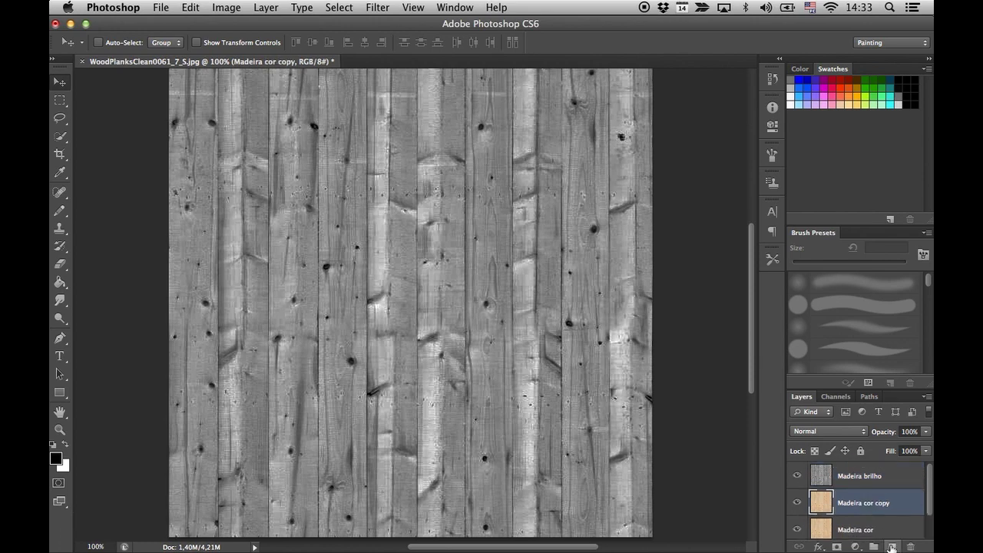
drag(871, 511, 868, 472)
double_click(866, 477)
click(868, 475)
drag(866, 475, 893, 475)
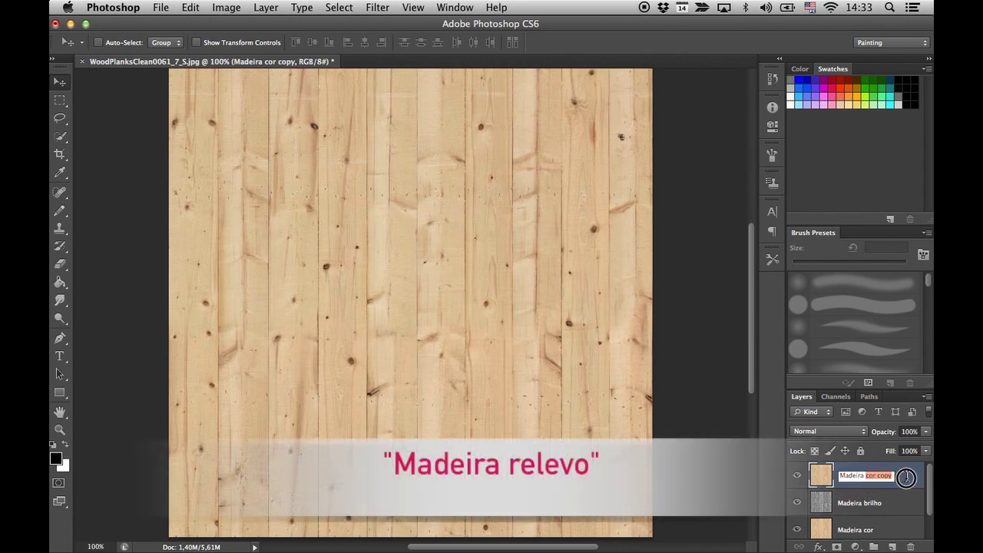
text(relevo)
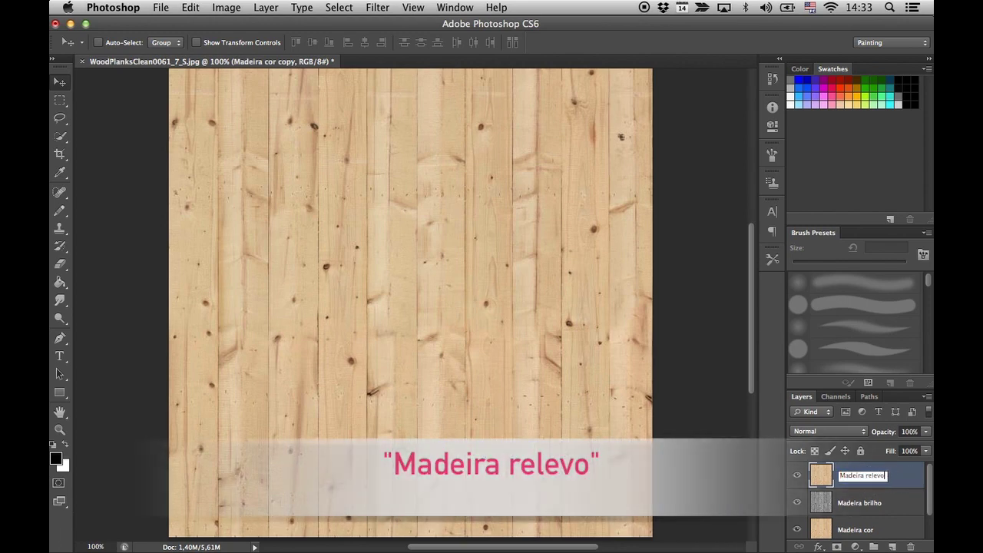
key(Return)
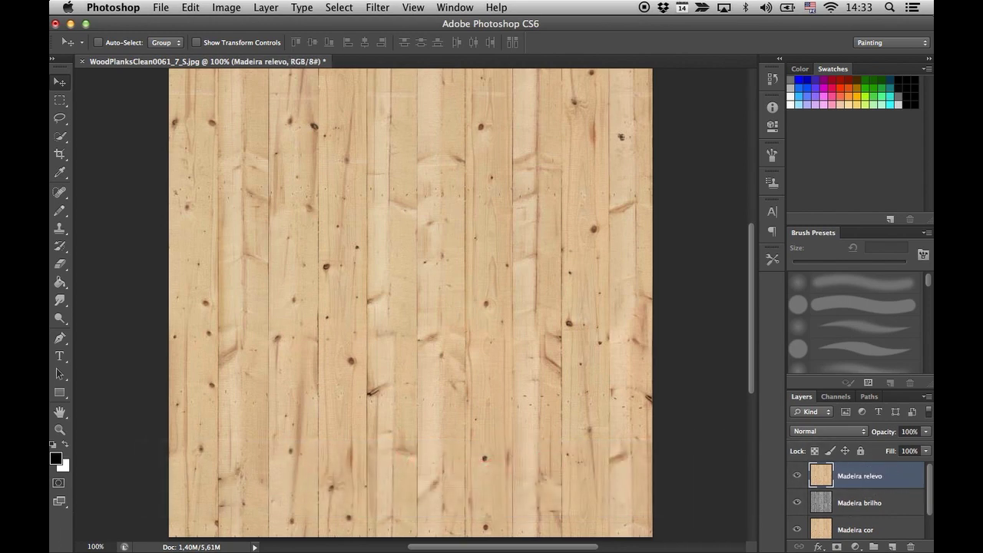
Desaturate the Madeira relevo layer and apply an S-shaped Curves adjustment with the upper point at input 149, output 169.
click(235, 12)
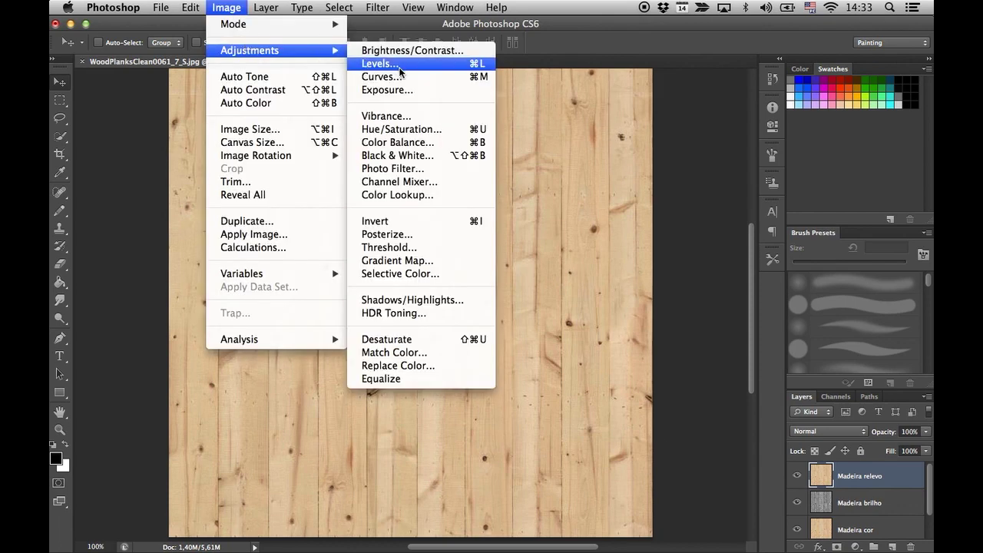
click(455, 339)
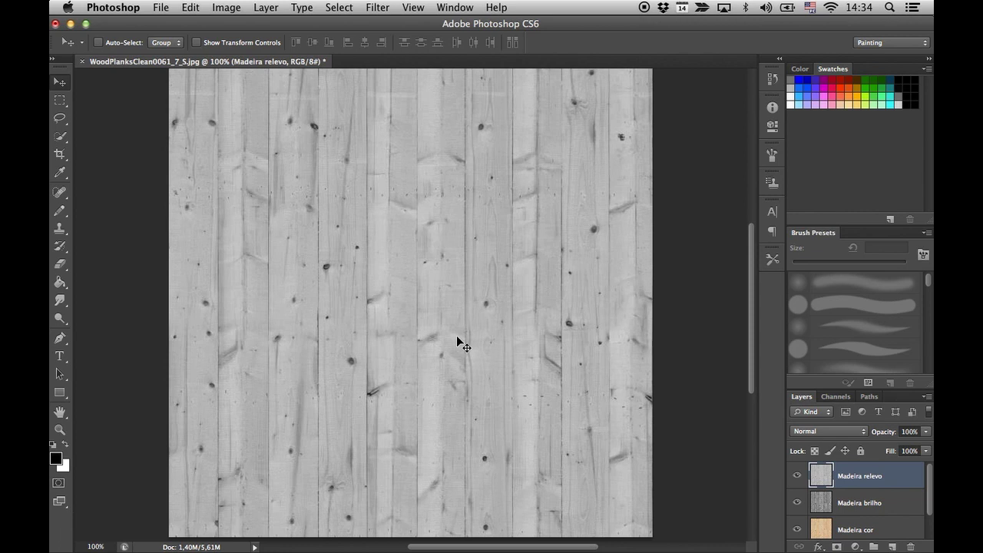
click(227, 7)
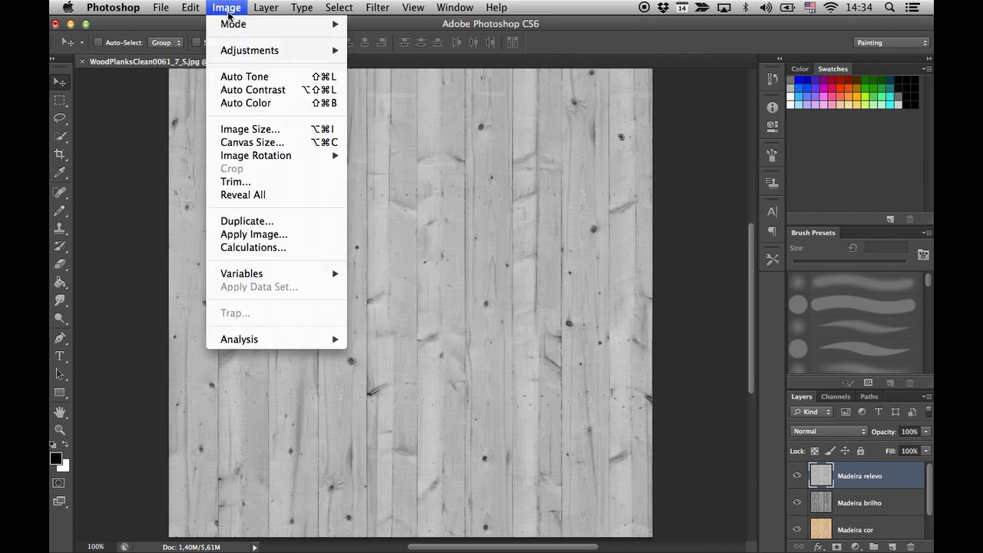
mouse_move(323, 49)
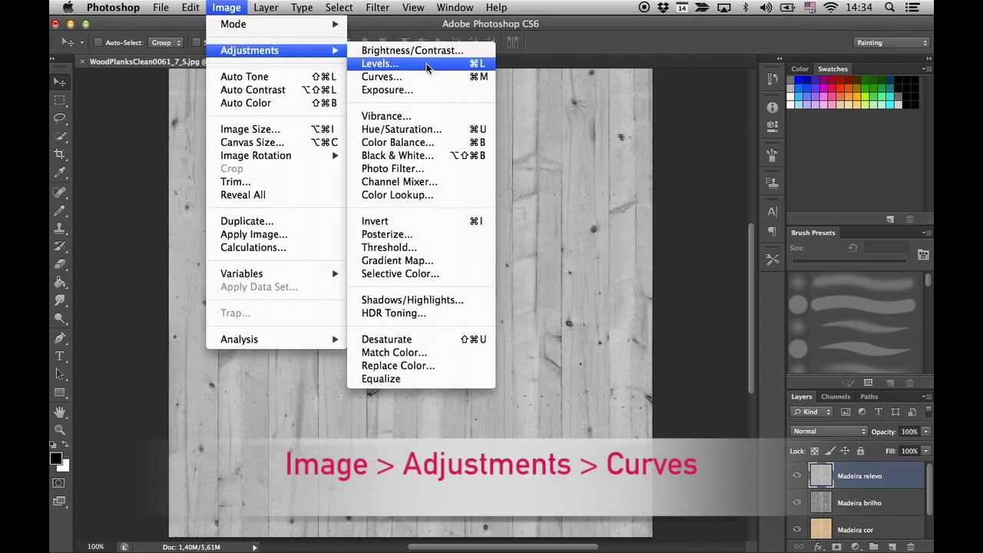
click(382, 77)
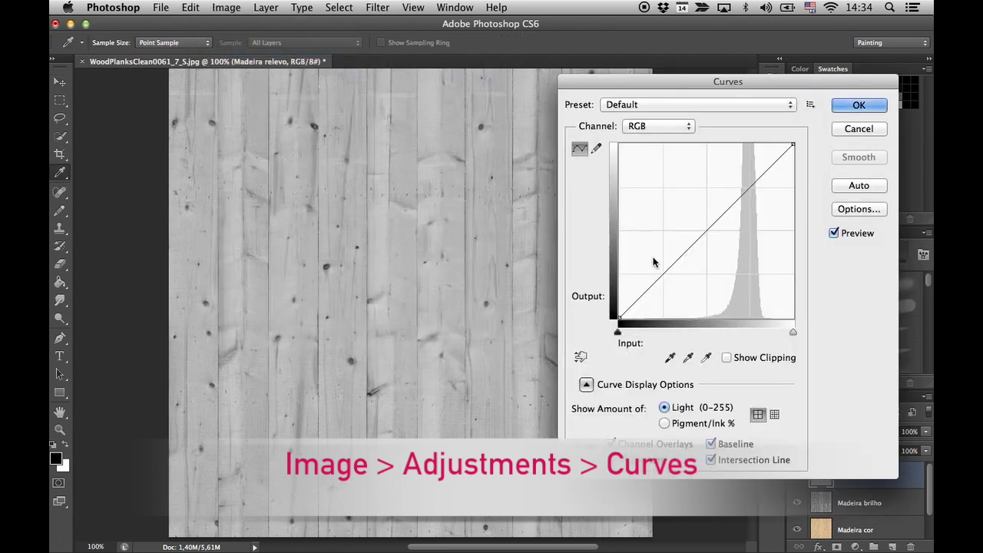
drag(657, 288, 672, 310)
drag(738, 229, 721, 201)
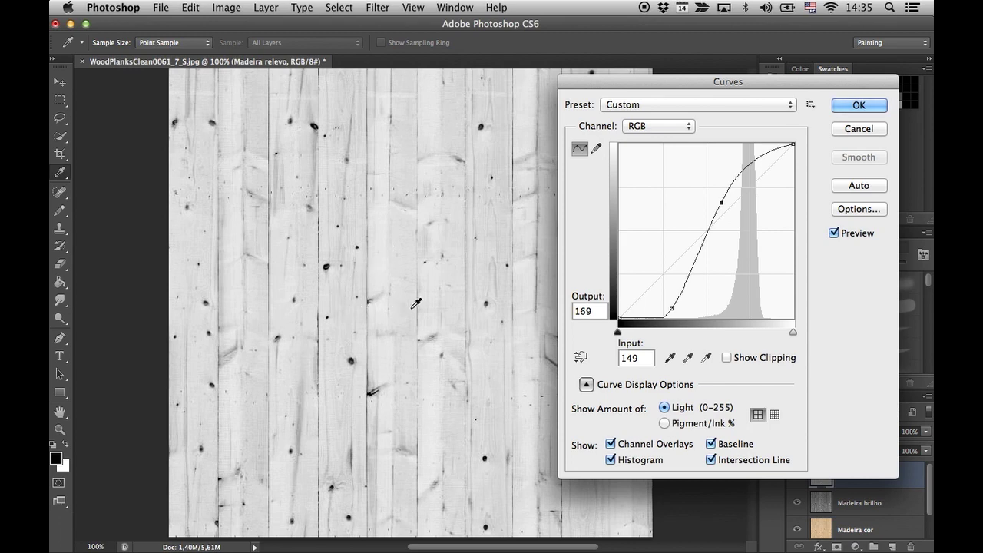
click(858, 105)
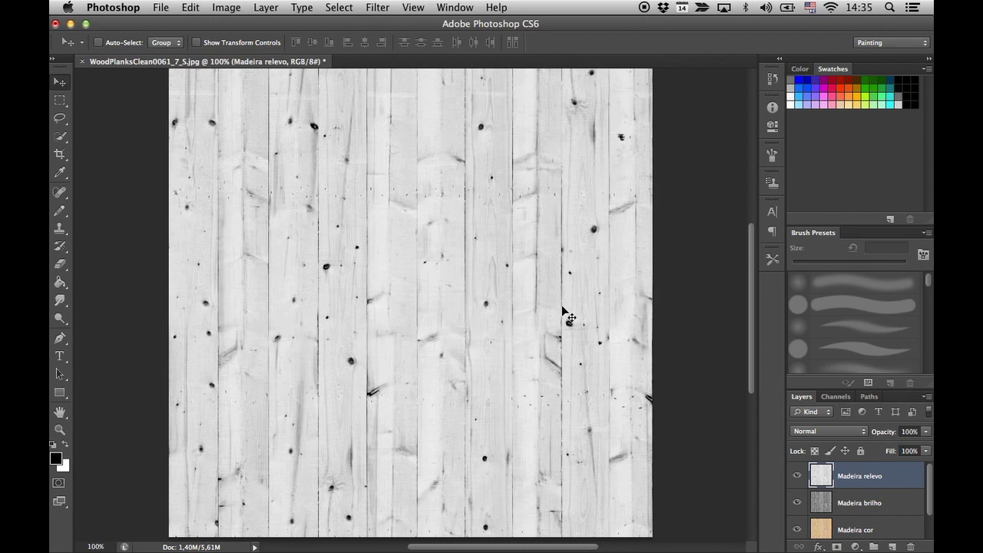
Hide and show the Madeira relevo layer again to compare it with Madeira brilho.
click(796, 476)
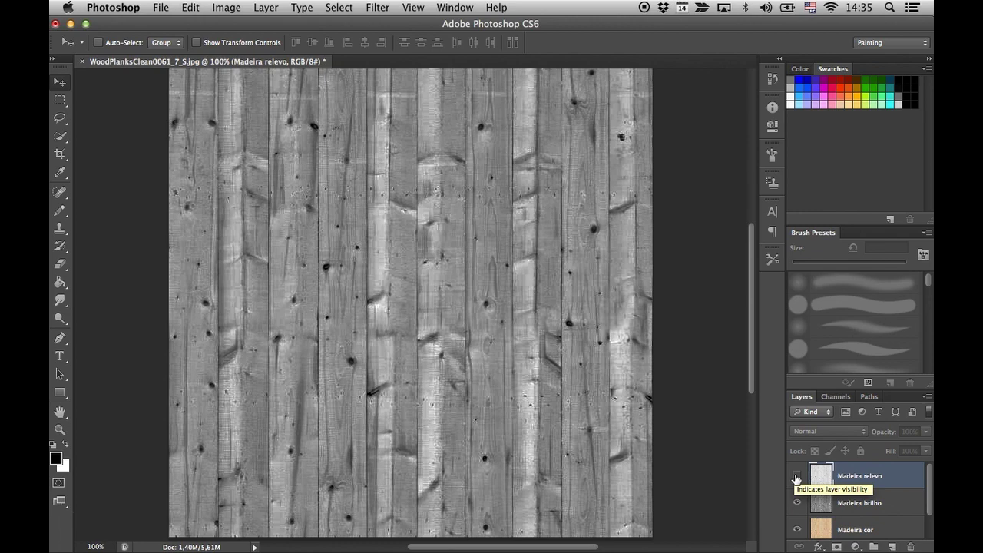
click(796, 477)
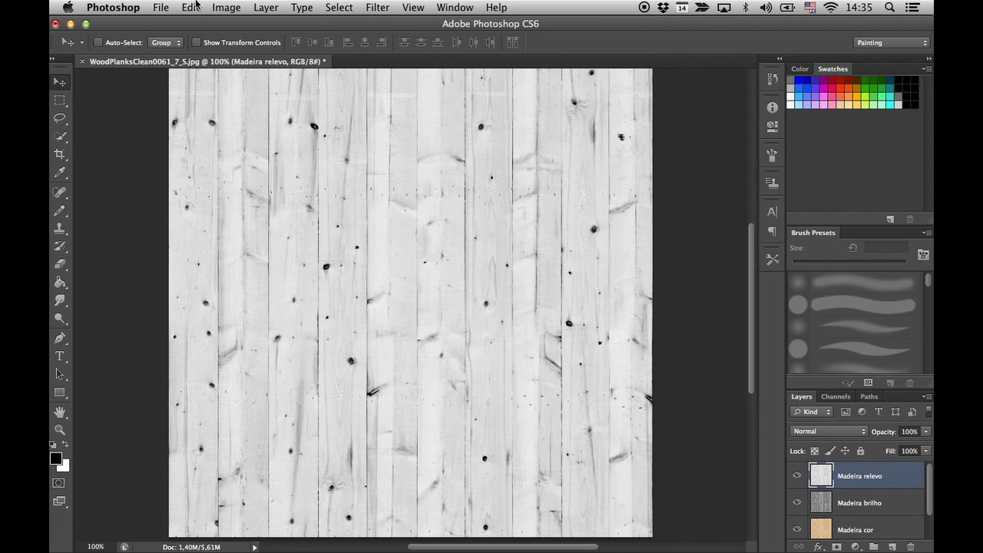
Try a Levels adjustment on the Madeira relevo layer with midtones at 1,51, and cancel it.
click(225, 7)
mouse_move(264, 50)
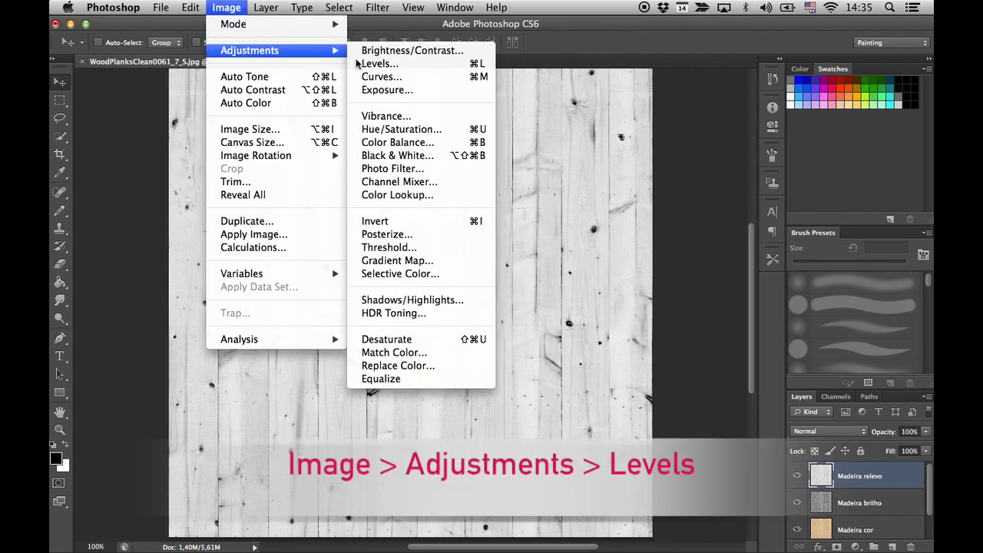
click(416, 67)
drag(694, 310, 666, 309)
mouse_move(781, 311)
mouse_down()
mouse_move(753, 309)
mouse_move(786, 310)
mouse_up()
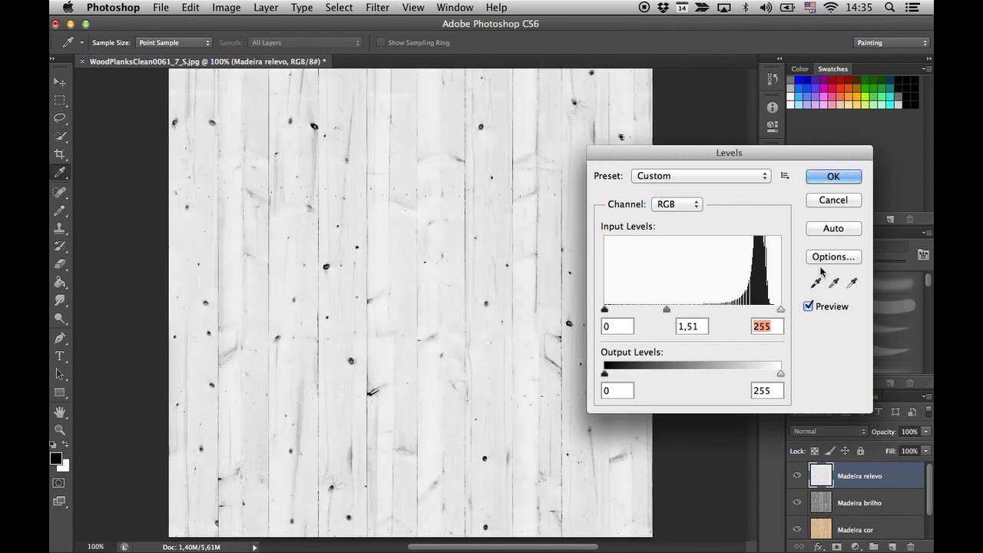
click(836, 201)
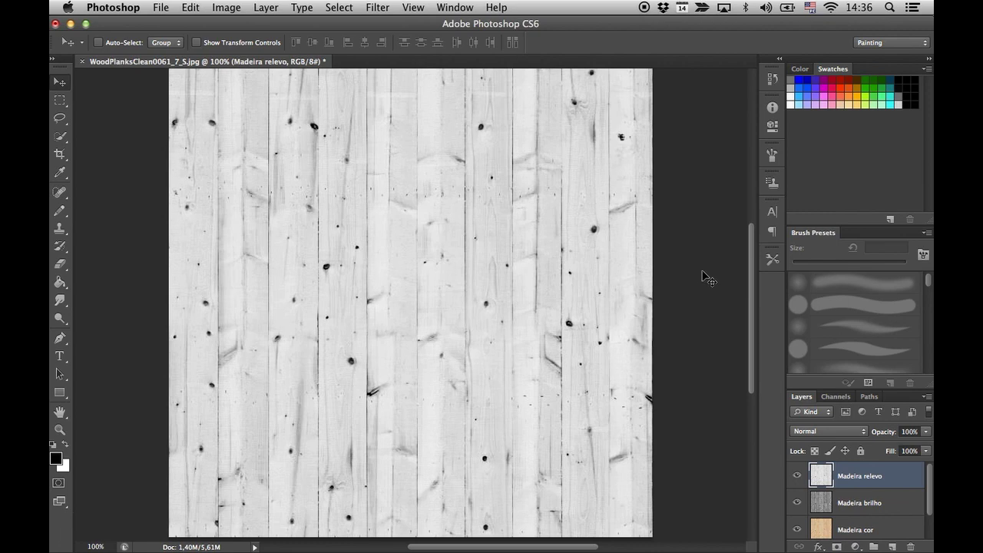
Review the three texture layers by hiding Madeira relevo and Madeira brilho, selecting Madeira cor, and showing the hidden layers again.
click(796, 475)
click(797, 502)
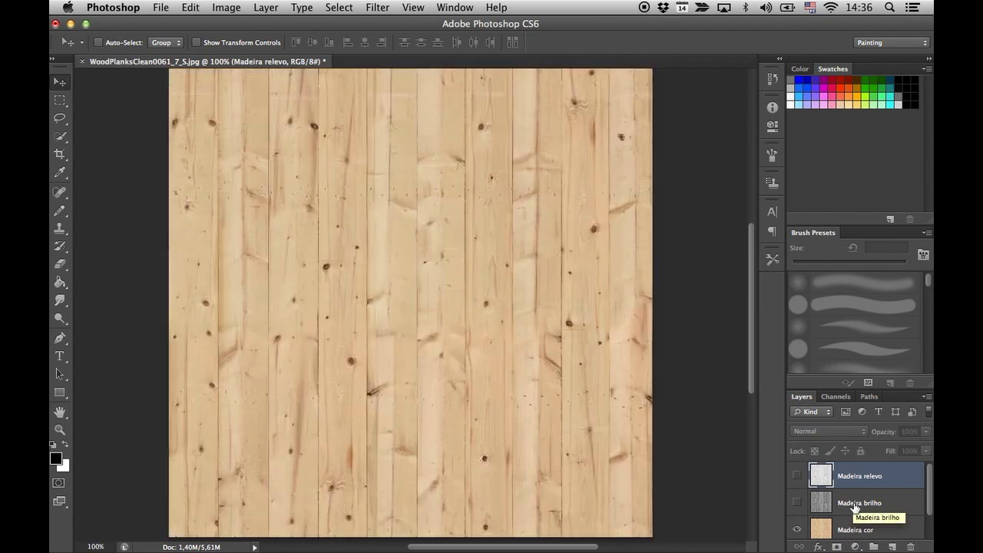
click(860, 529)
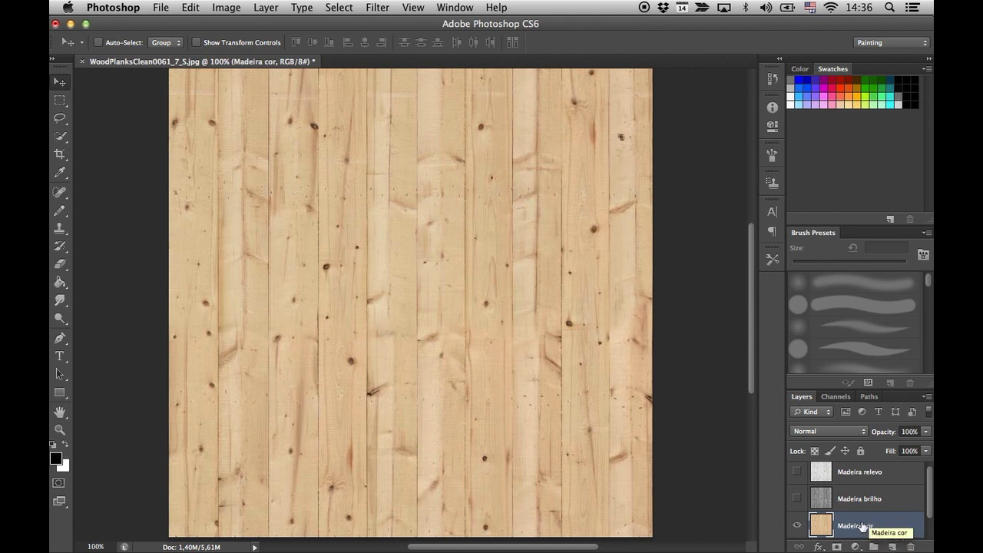
click(797, 500)
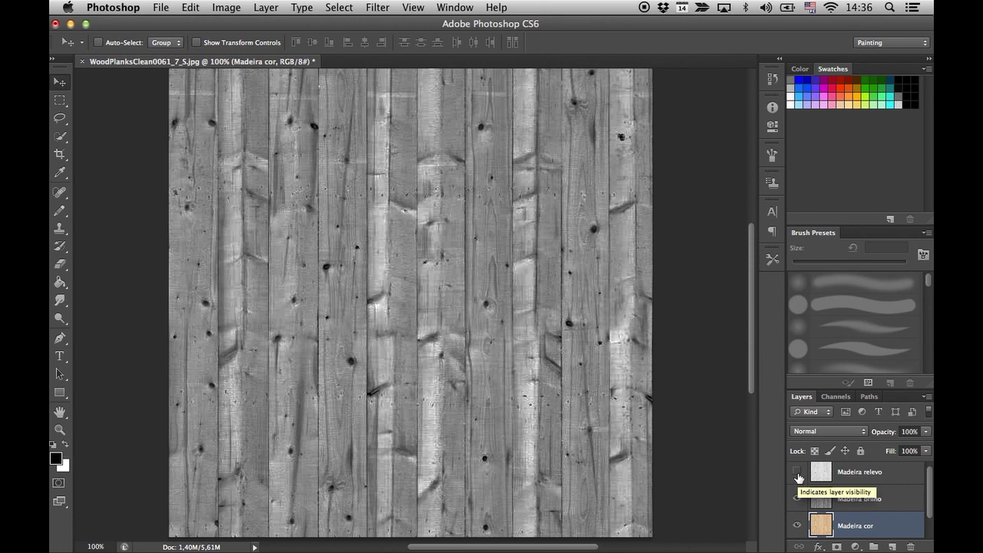
click(797, 473)
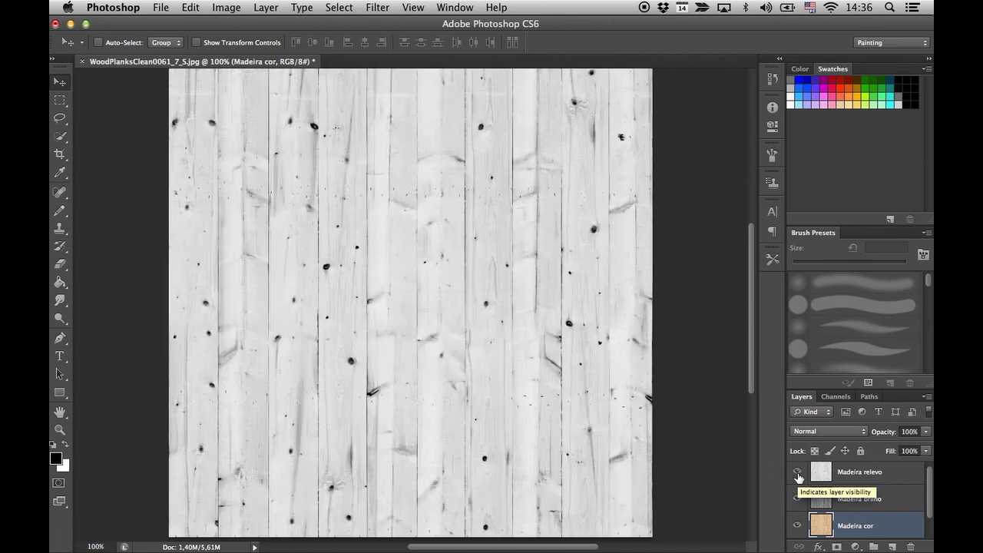